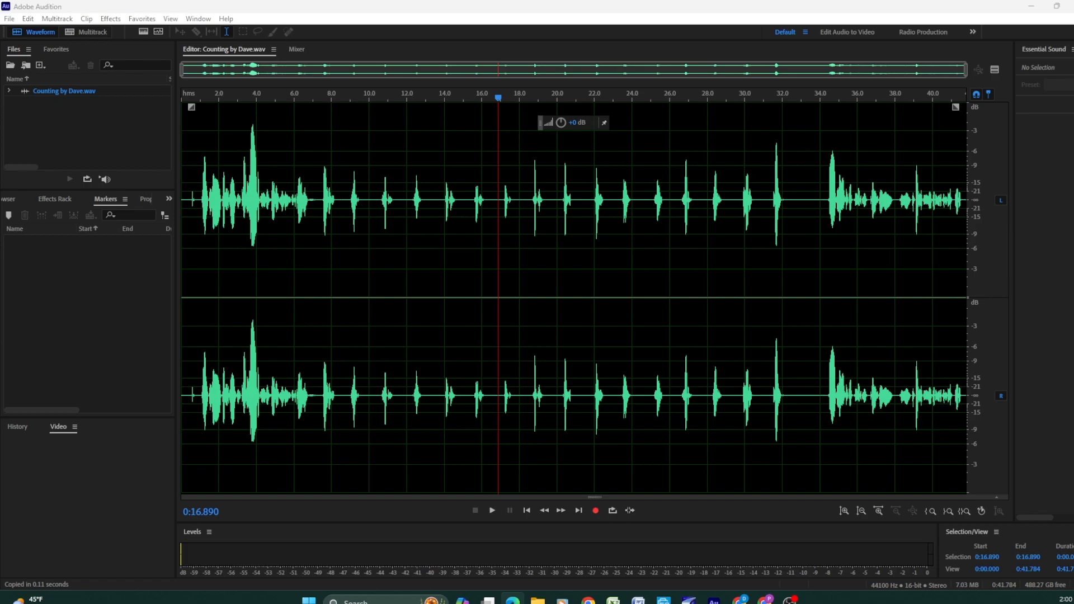
Create a multitrack session named "Lab - Counting" at 44100 Hz, 16-bit, with a stereo mix
left_click(417, 372)
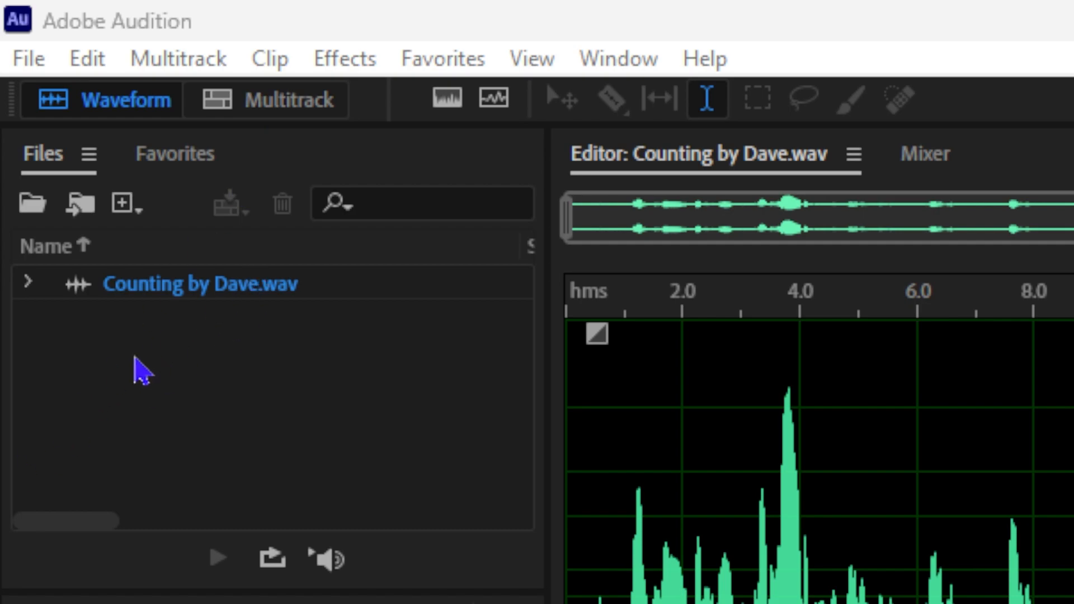
left_click(300, 111)
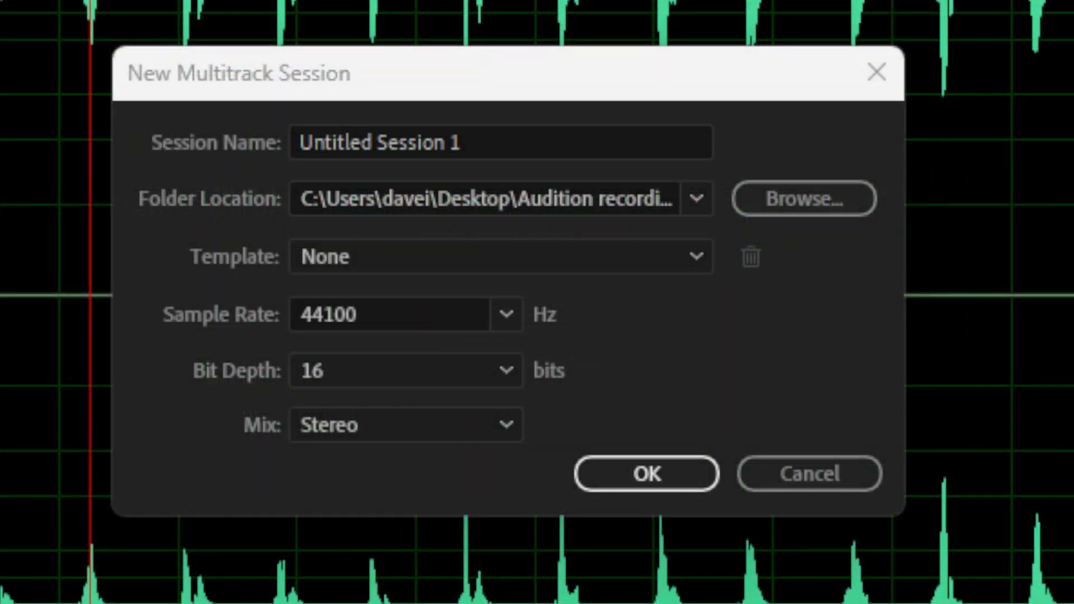
left_click(510, 140)
left_click_drag(497, 140, 197, 180)
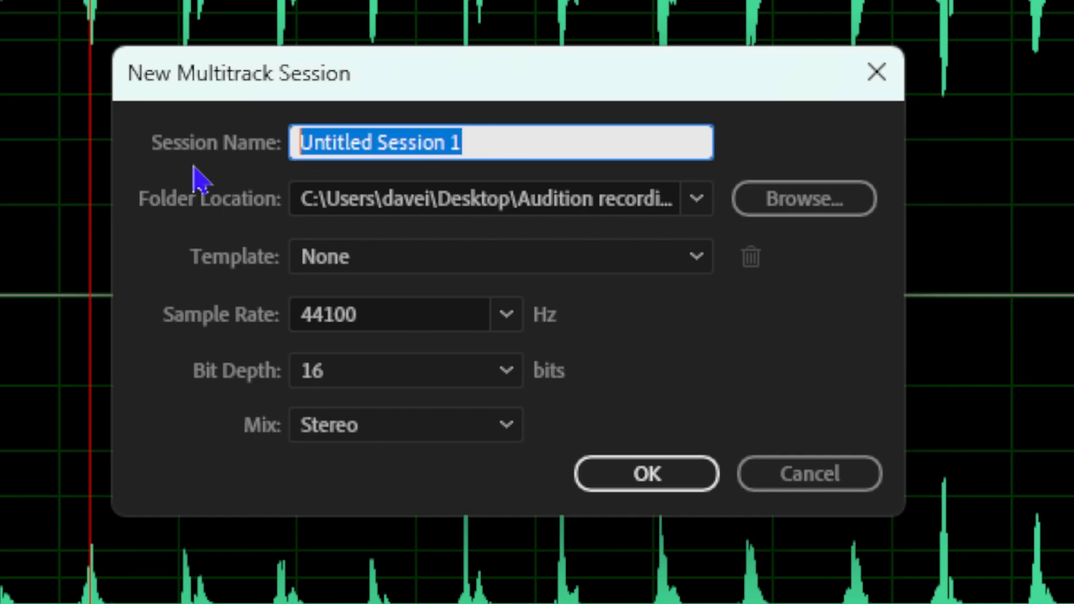
type("Lab - Counting")
left_click(823, 204)
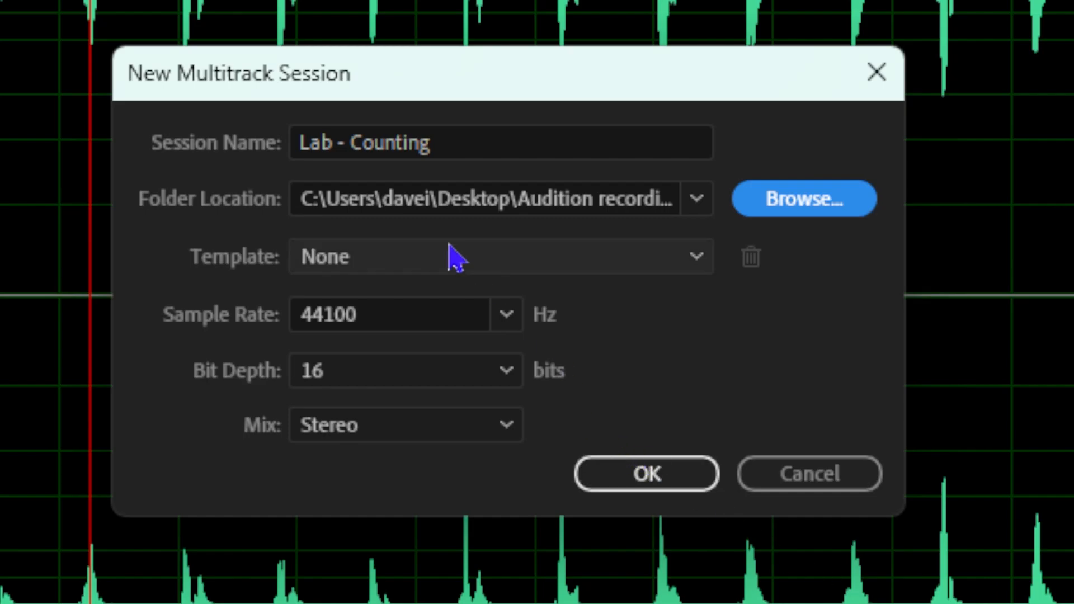
left_click(666, 481)
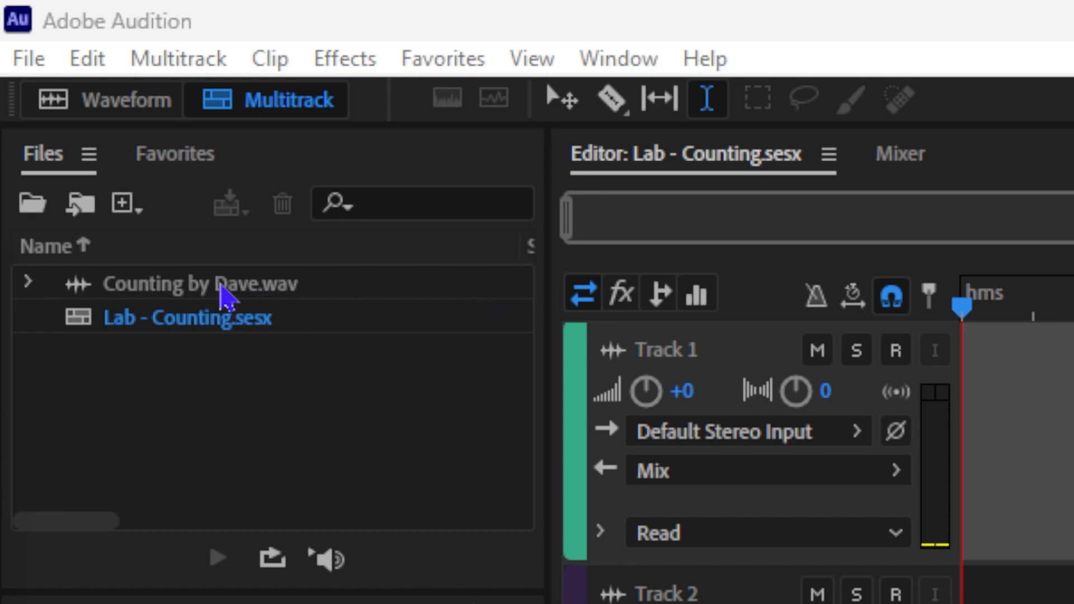
left_click_drag(224, 294, 1073, 477)
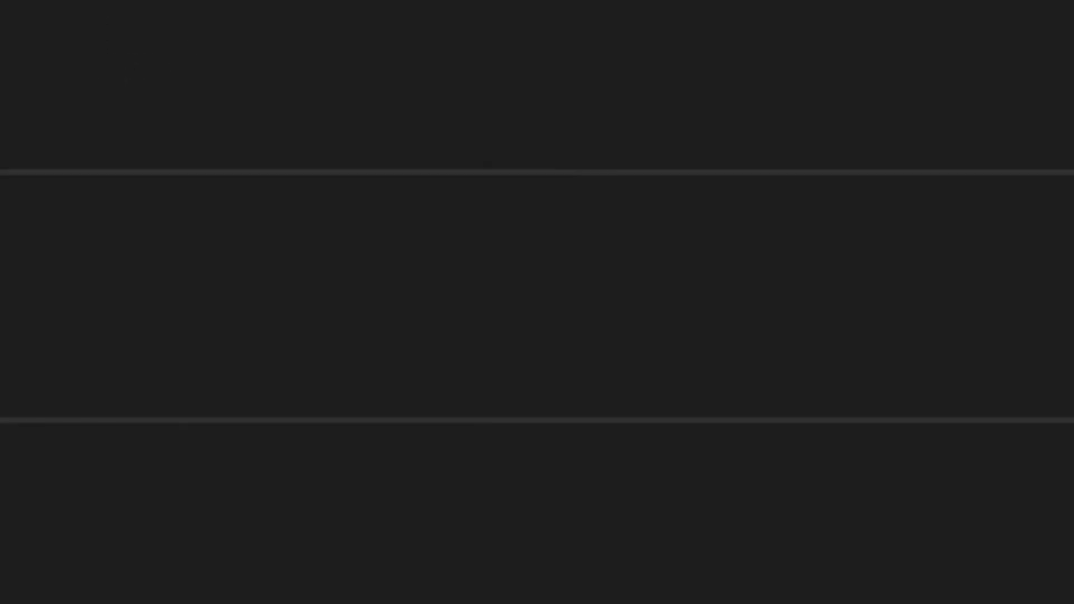
left_click(525, 172)
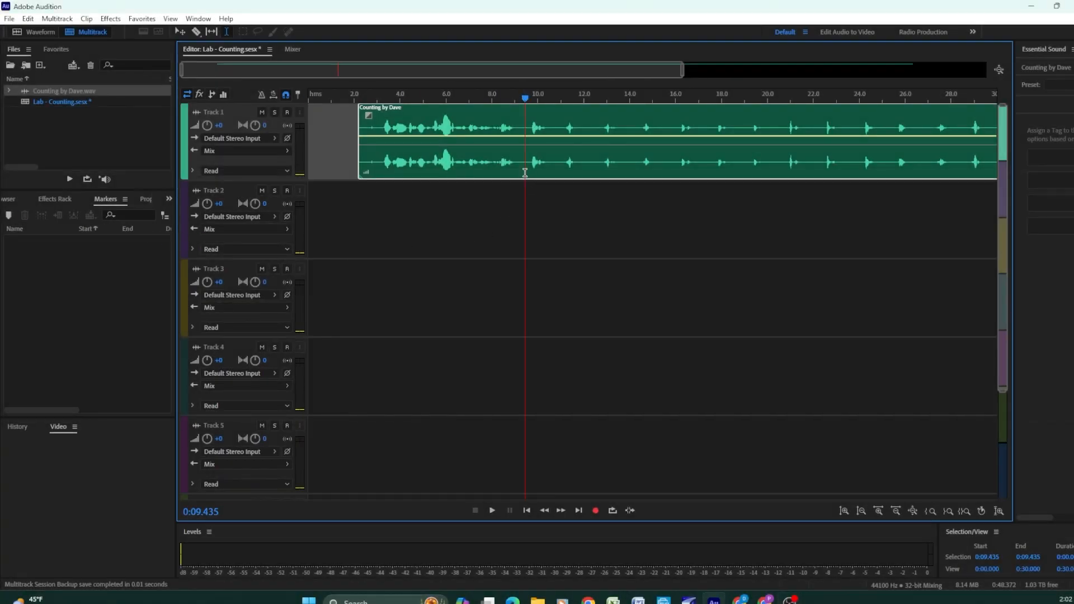
key("Delete")
Place the counting WAV recording on Track 1 so that it starts at the beginning of the session
left_click(80, 97)
left_click_drag(80, 93, 312, 155)
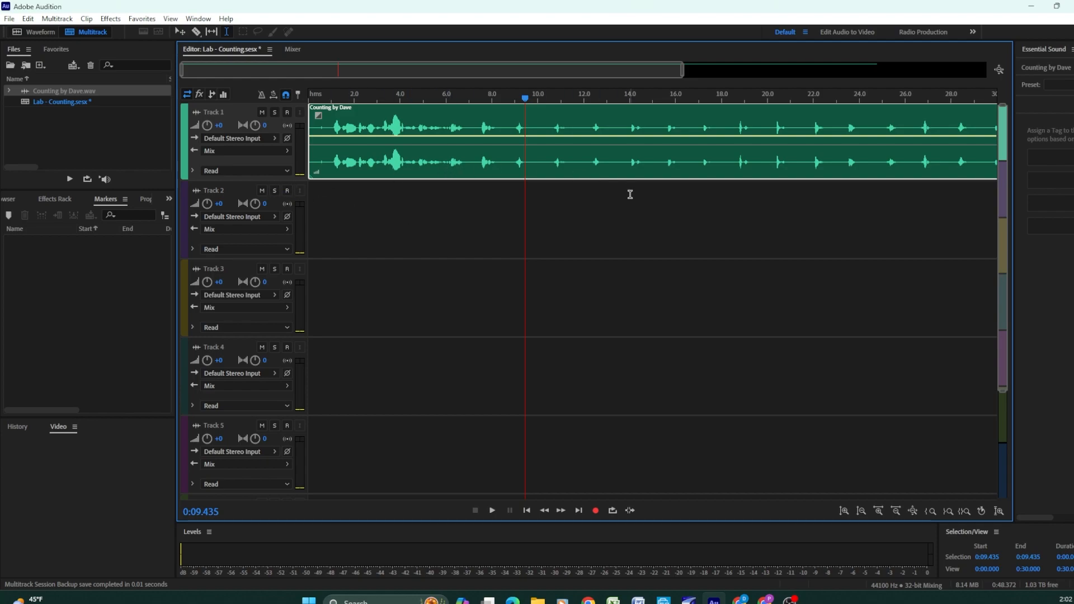
Split the Track 1 clip at eight points in the silences between counted numbers, from about 8.5 s to 20 s
left_click(504, 155)
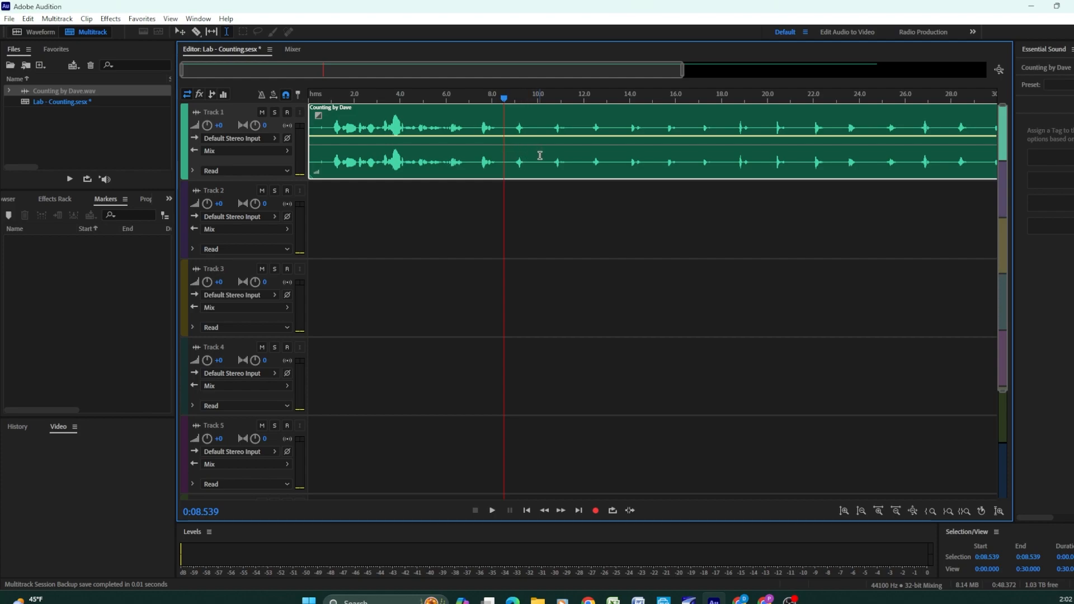
key("ctrl+k")
left_click(539, 156)
key("ctrl+k")
left_click(577, 156)
key("ctrl+k")
left_click(615, 159)
key("ctrl+k")
left_click(654, 159)
key("ctrl+k")
left_click(688, 158)
key("ctrl+k")
left_click(724, 159)
key("ctrl+k")
left_click(767, 156)
key("ctrl+k")
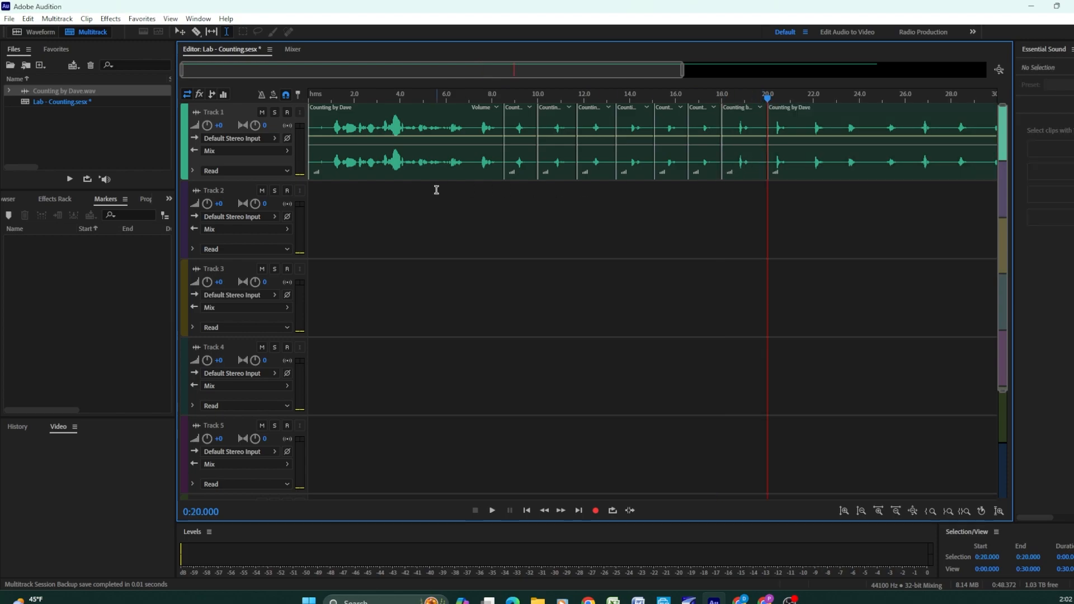
Move the first, third and sixth short split clips from Track 1 to Track 2, starting at about 5, 17 and 10.5 s
left_click_drag(519, 153, 443, 231)
left_click_drag(595, 152, 718, 224)
left_click(701, 156)
left_click_drag(704, 159, 566, 237)
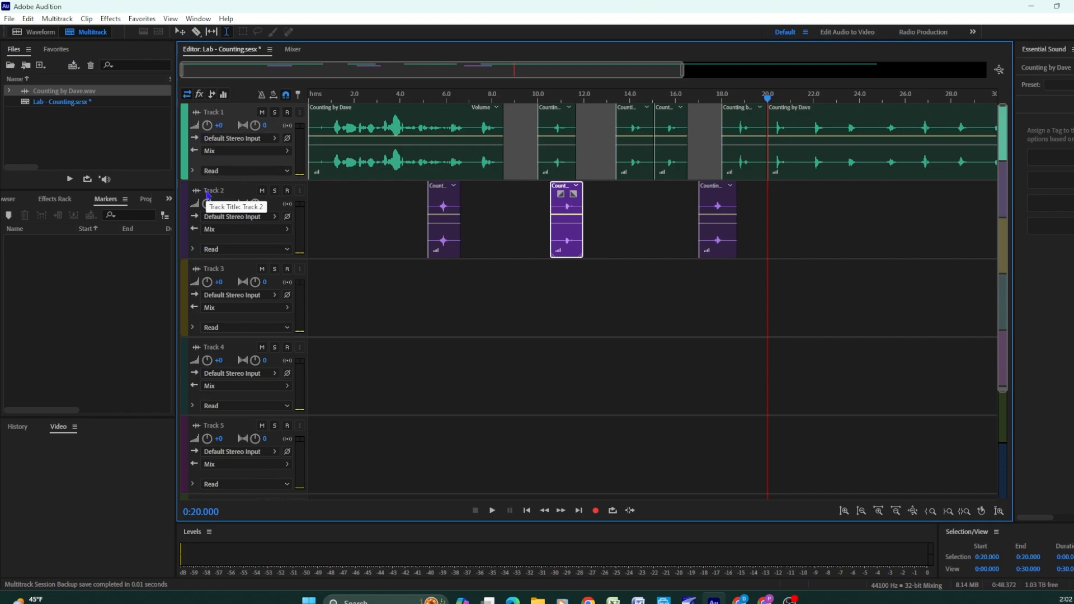
Place a full copy of the counting recording at the start of Track 3 and mute that clip
left_click_drag(80, 96, 266, 295)
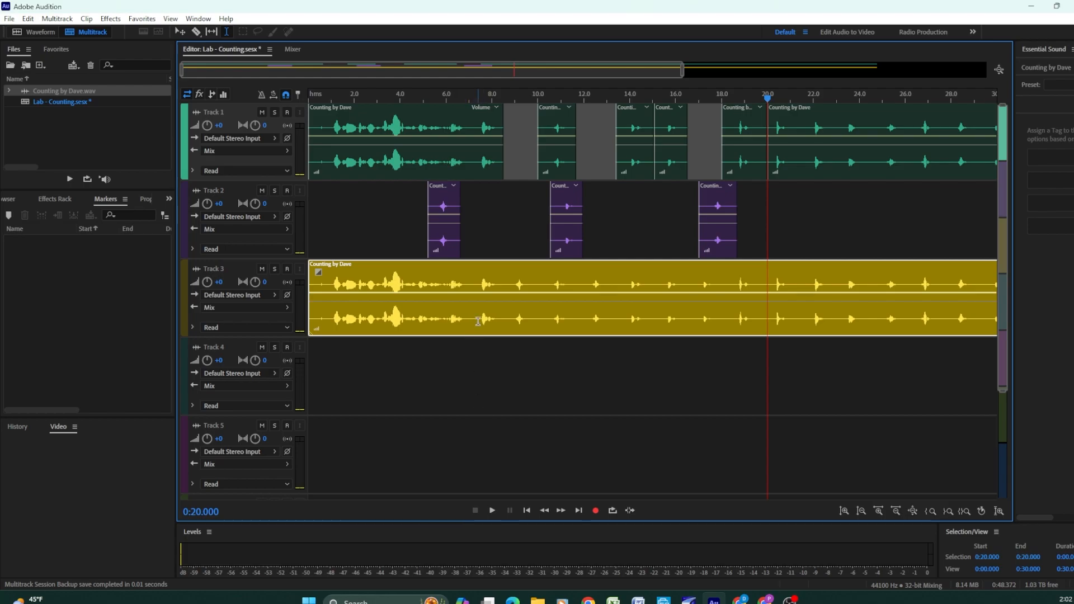
key("alt+shift+m")
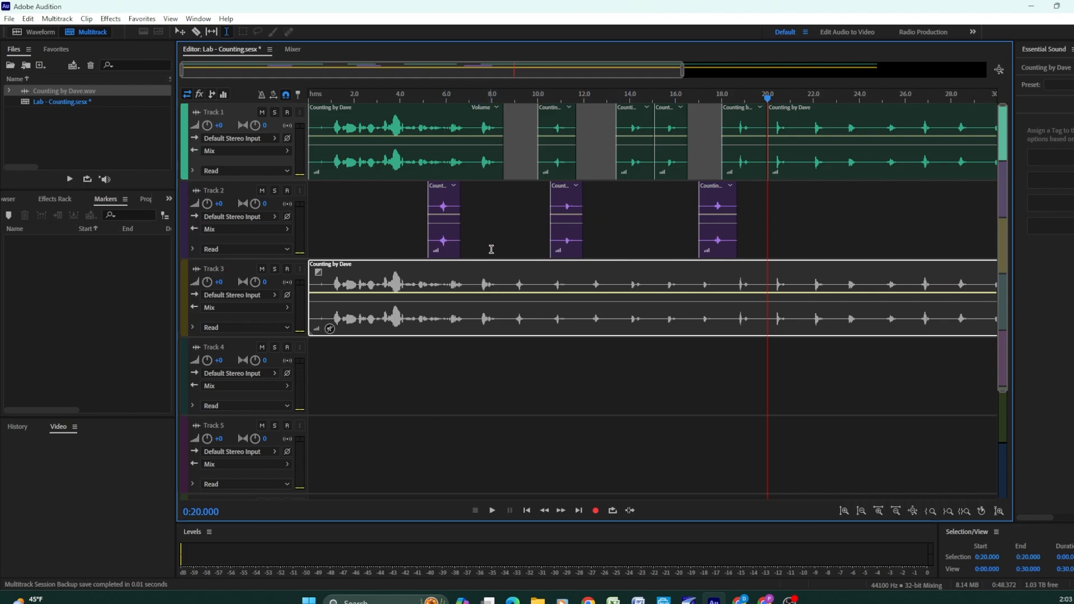
Examine the clips on Tracks 1 to 3 in close-up and across the full session, and set the playhead at 15 s
scroll(494, 242, "up", 2)
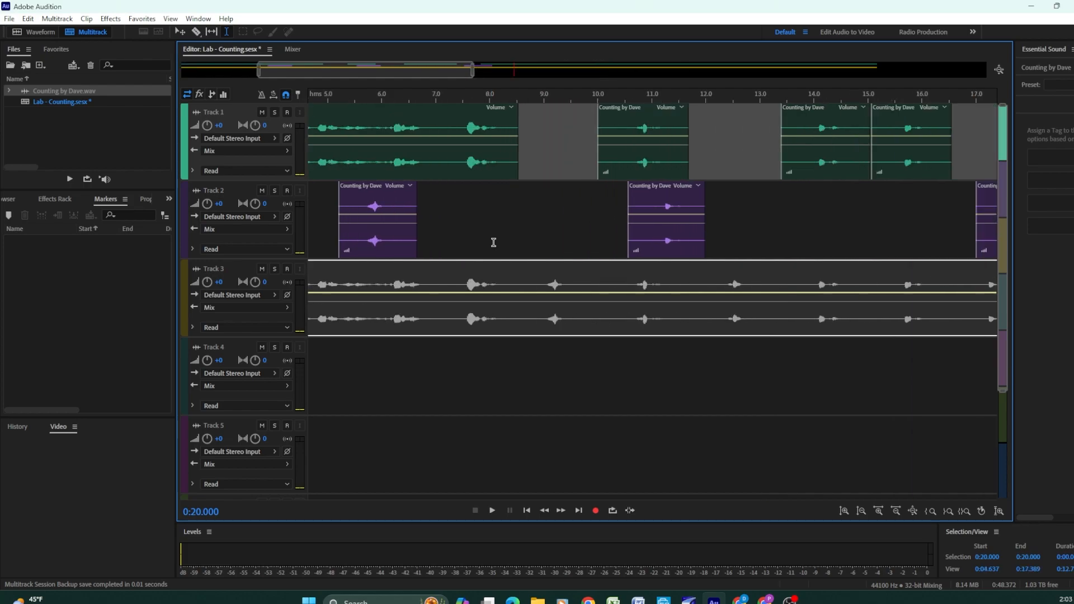
scroll(494, 242, "down", 4)
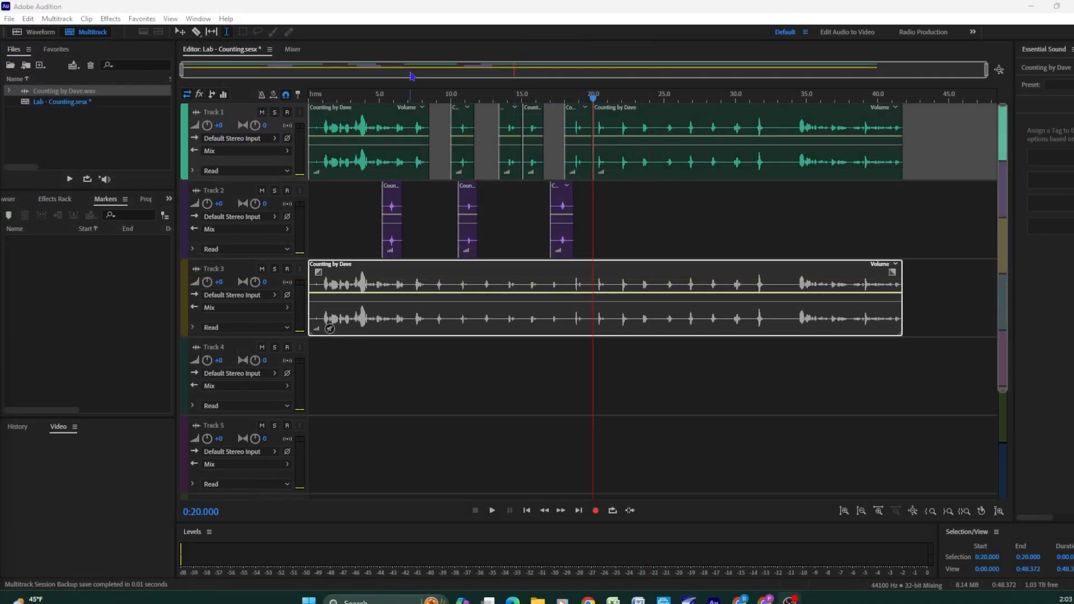
left_click(411, 76)
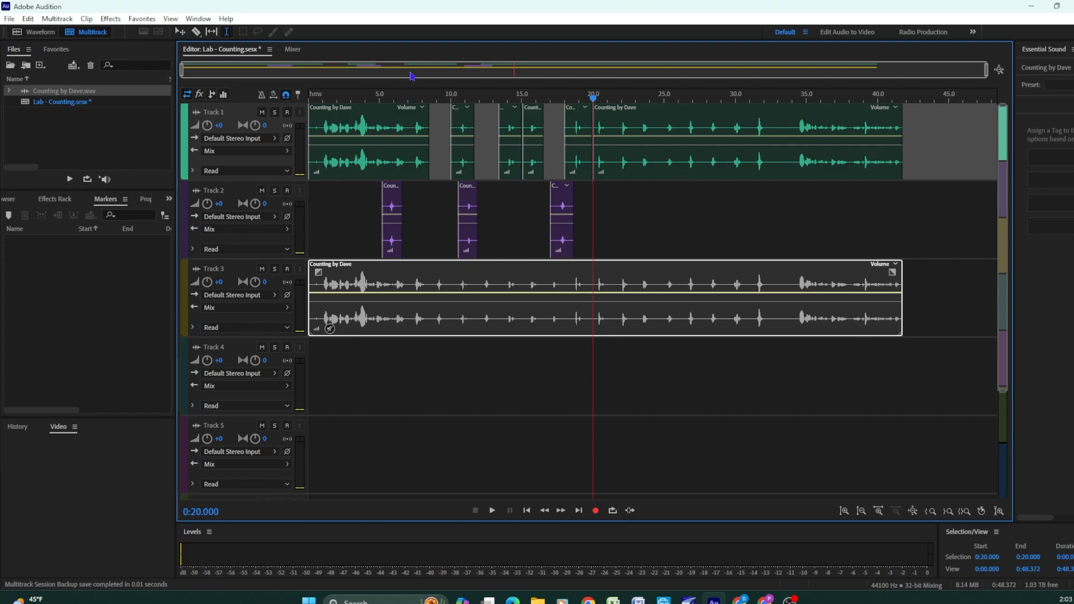
scroll(410, 72, "up", 5)
scroll(410, 70, "up", 3)
scroll(410, 70, "down", 2)
scroll(410, 70, "up", 2)
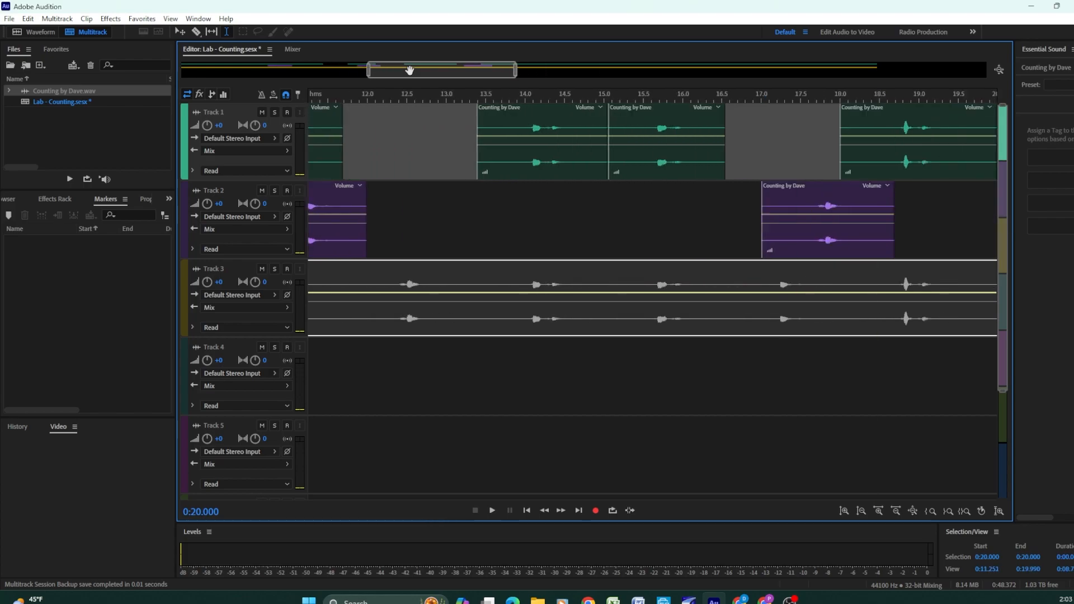
scroll(410, 70, "up", 2)
scroll(410, 70, "down", 5)
scroll(411, 70, "down", 4)
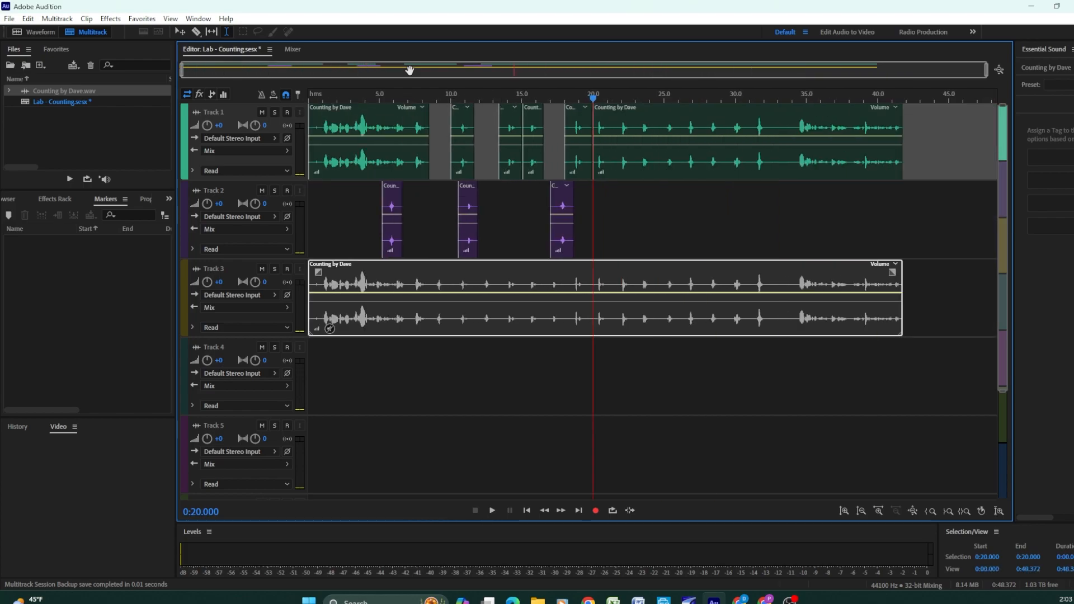
left_click(519, 236)
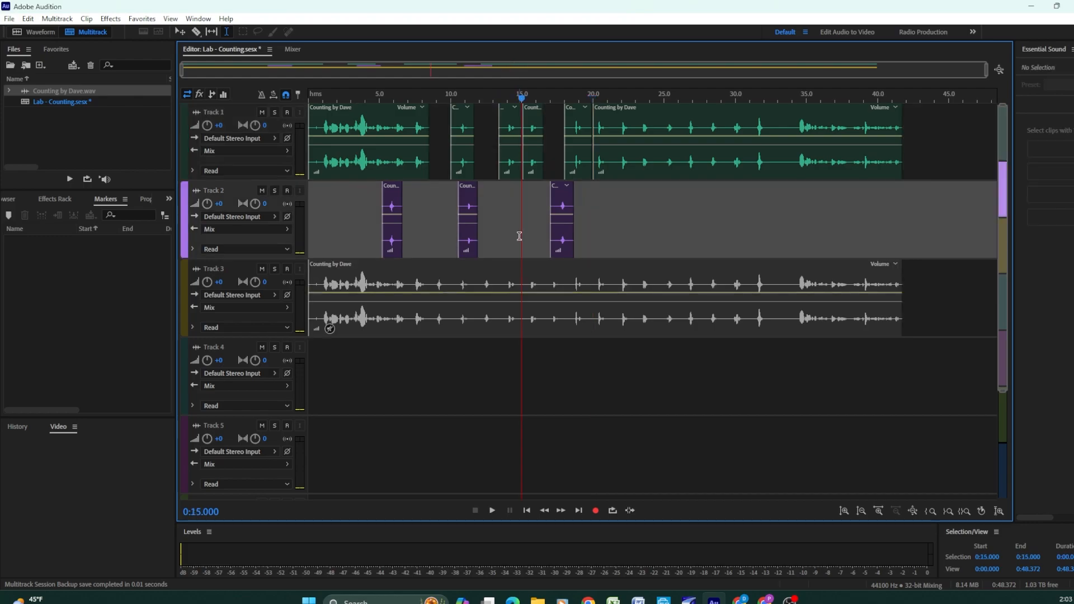